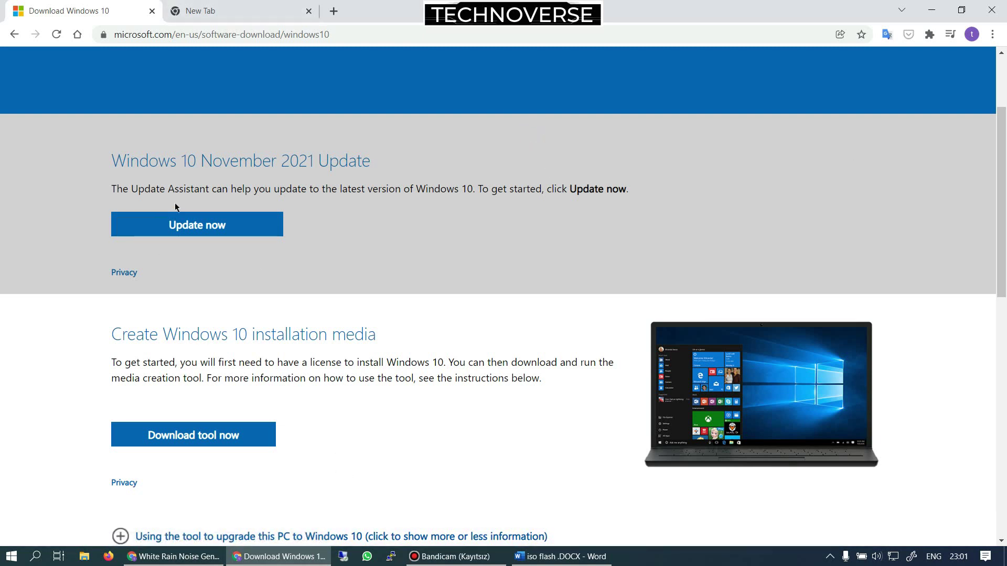
# Download the Windows 10 media creation tool from the Microsoft page and launch the downloaded file.
pyautogui.scroll(-1, 388, 218)
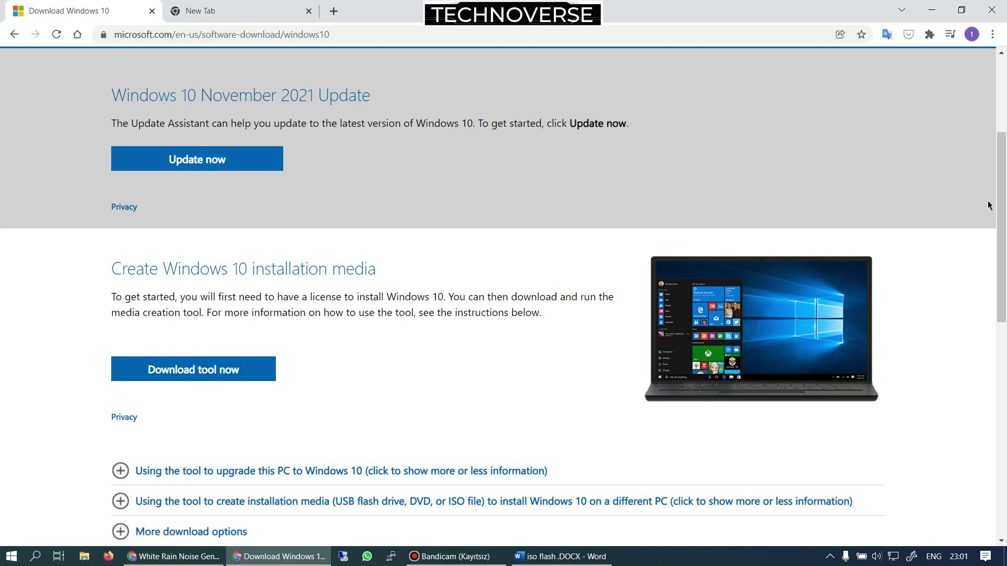
pyautogui.scroll(2, 602, 188)
pyautogui.scroll(-2, 580, 212)
pyautogui.click(193, 372)
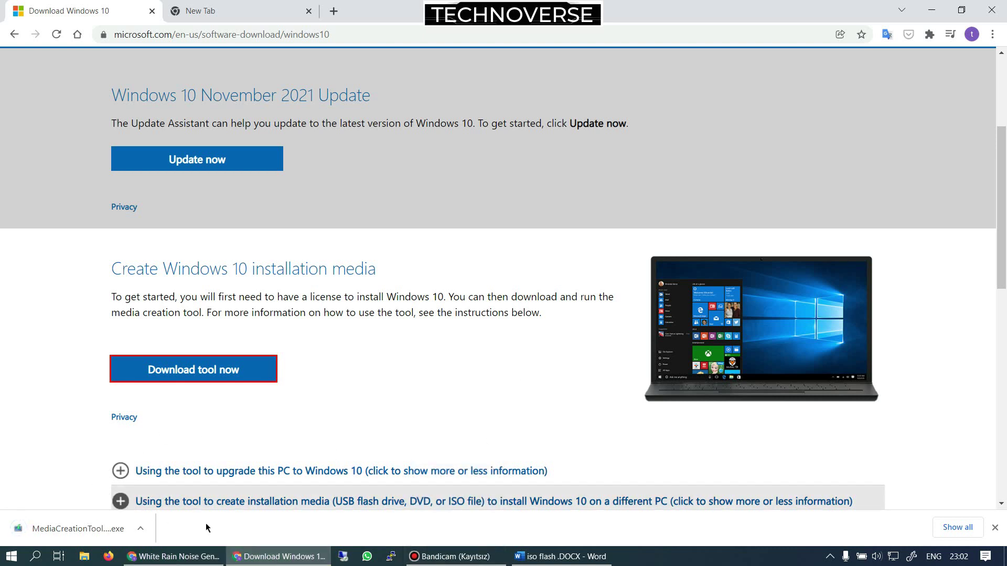
pyautogui.click(426, 559)
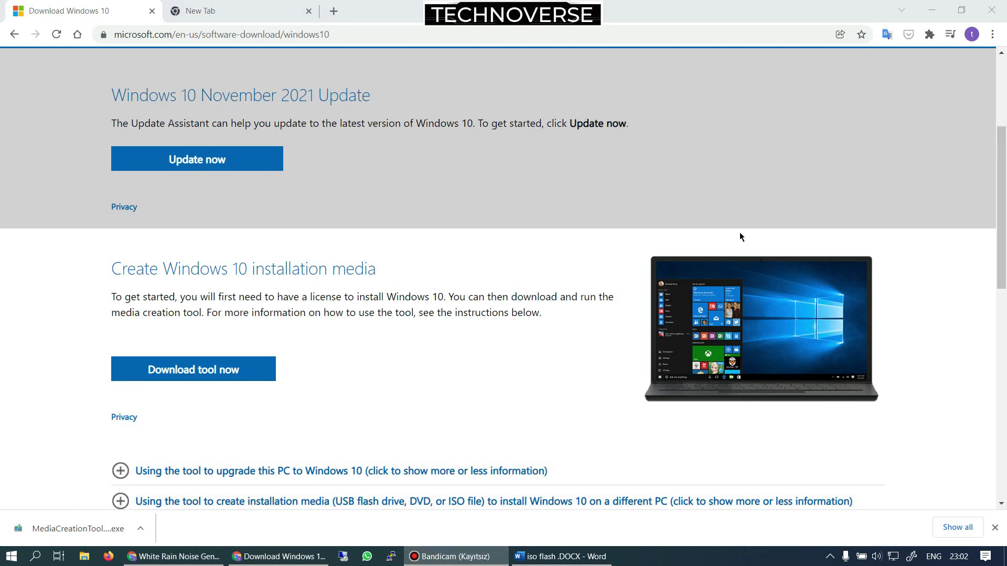
pyautogui.click(83, 527)
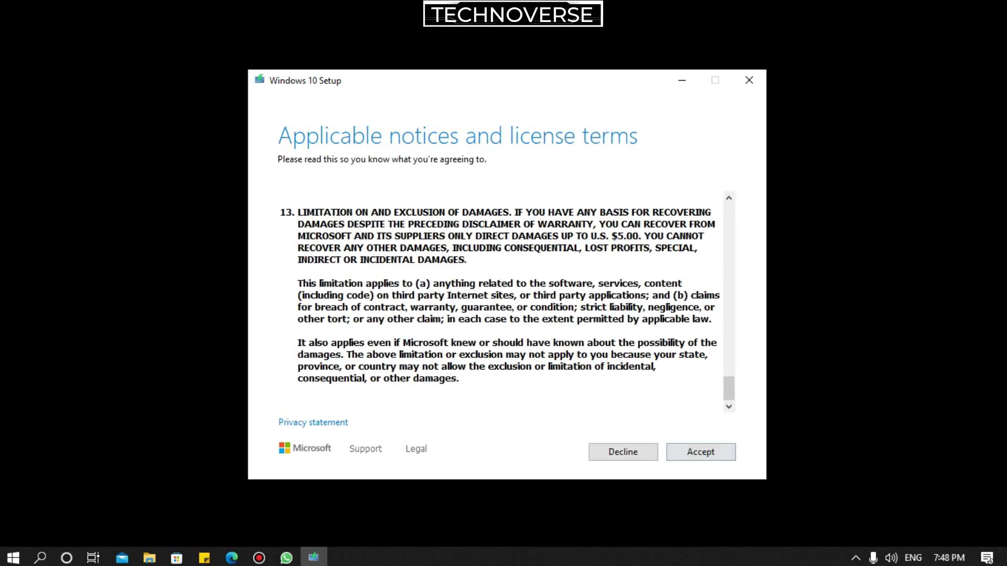
# Accept the license terms and choose to create installation media for another PC.
pyautogui.click(701, 452)
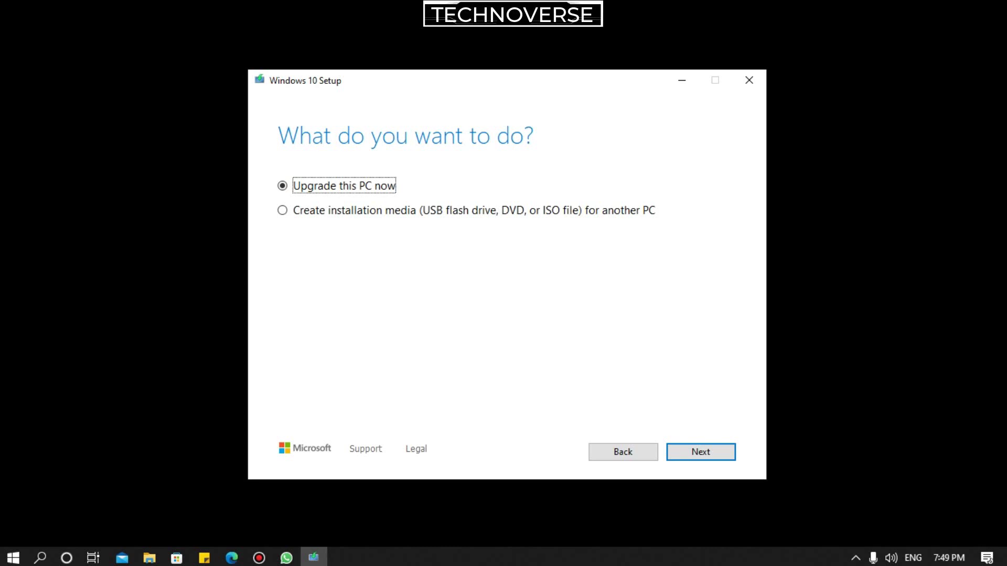
pyautogui.click(282, 211)
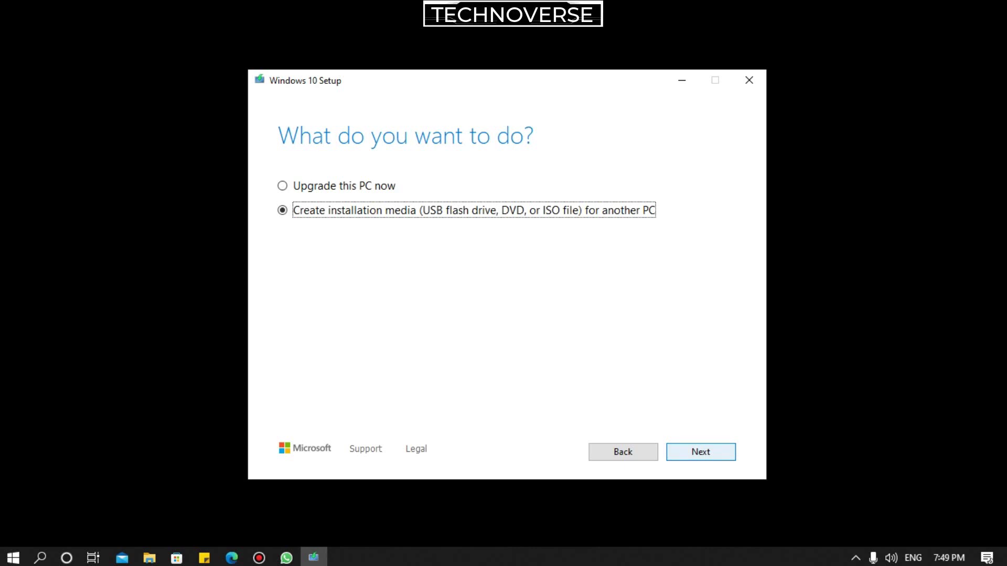
pyautogui.click(701, 452)
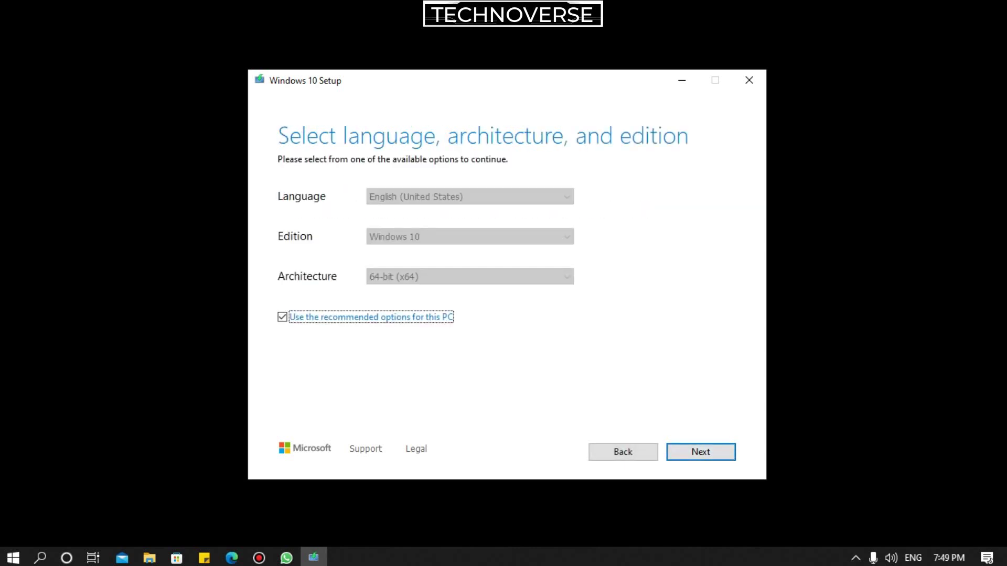
# Turn off the recommended options for this PC and look through the available languages and editions.
pyautogui.click(283, 317)
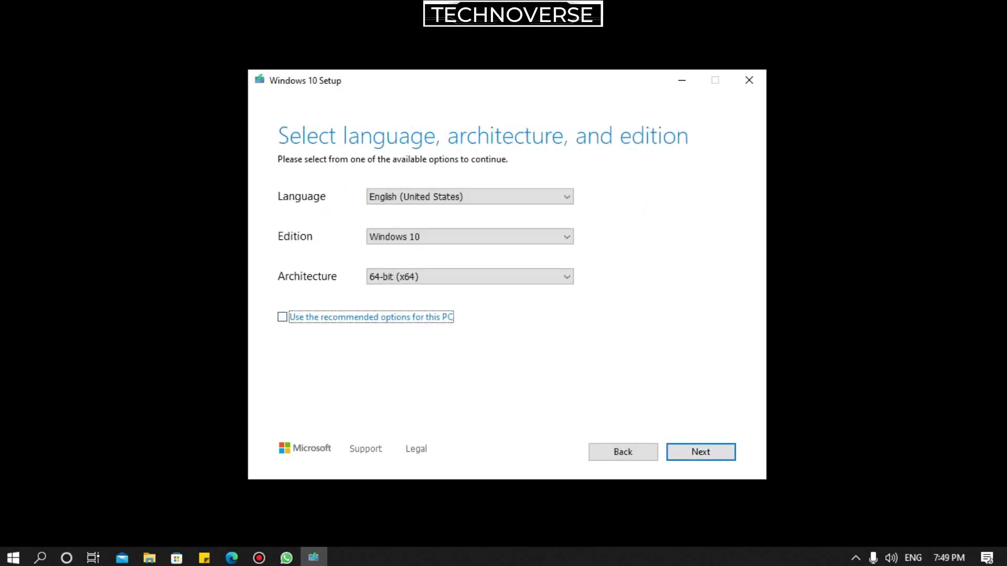
pyautogui.click(469, 196)
pyautogui.scroll(-1, 462, 376)
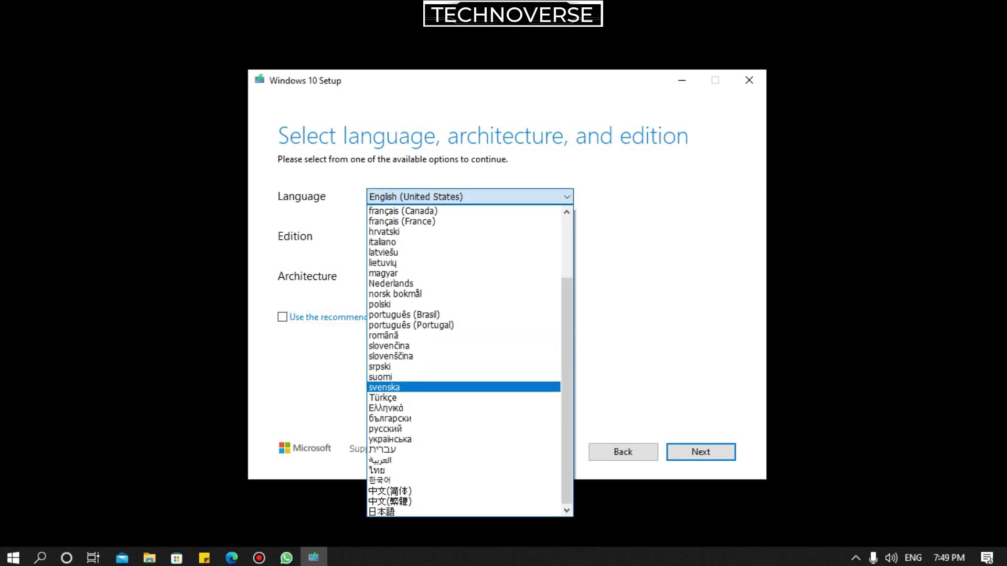
pyautogui.press('Escape')
pyautogui.press('Tab')
pyautogui.hotkey('alt', 'Down')
pyautogui.press('Escape')
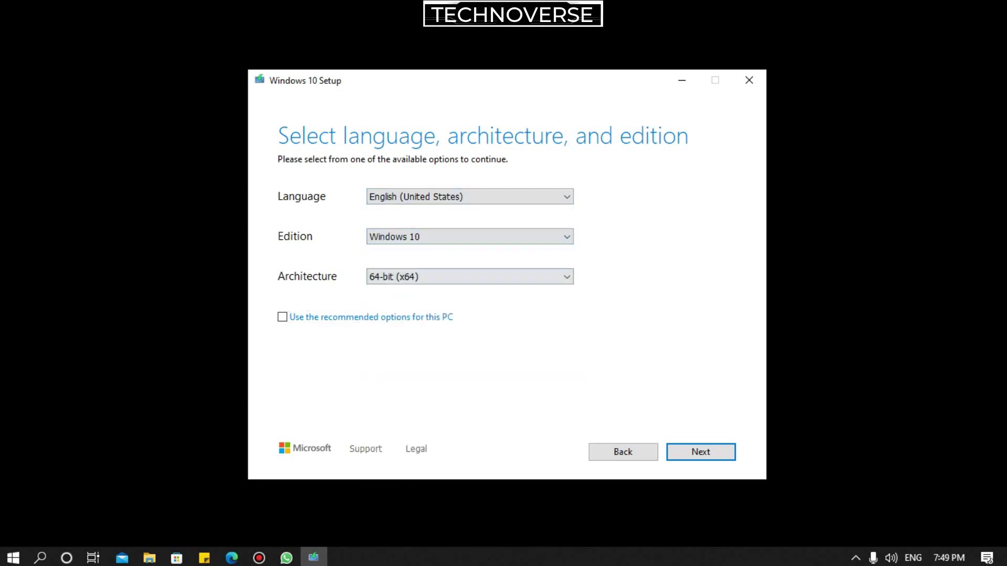
# Set the architecture to Both and continue to the media choice.
pyautogui.press('Tab')
pyautogui.hotkey('alt', 'Down')
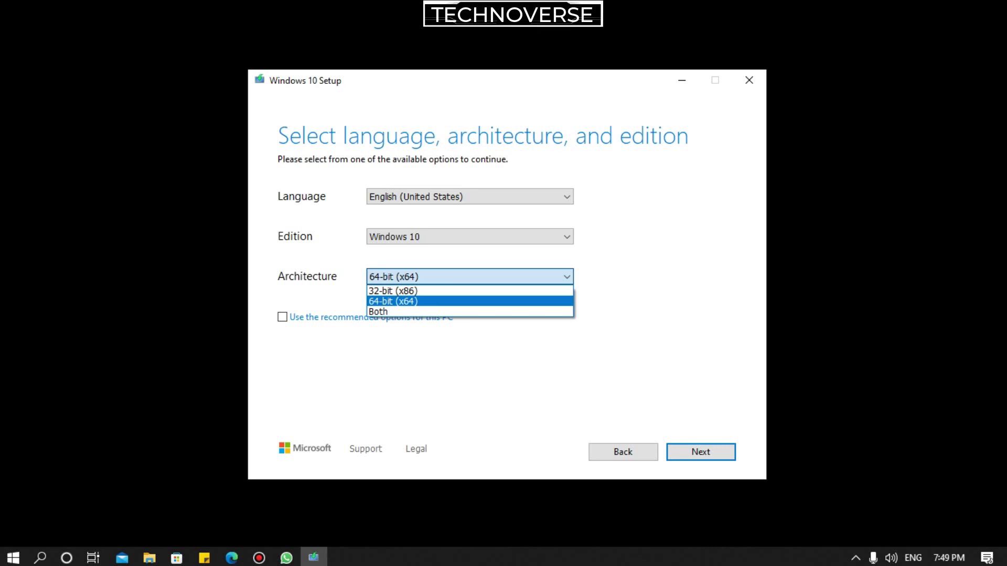
pyautogui.press('Down')
pyautogui.press('Up')
pyautogui.press('Up')
pyautogui.press('Down')
pyautogui.press('Down')
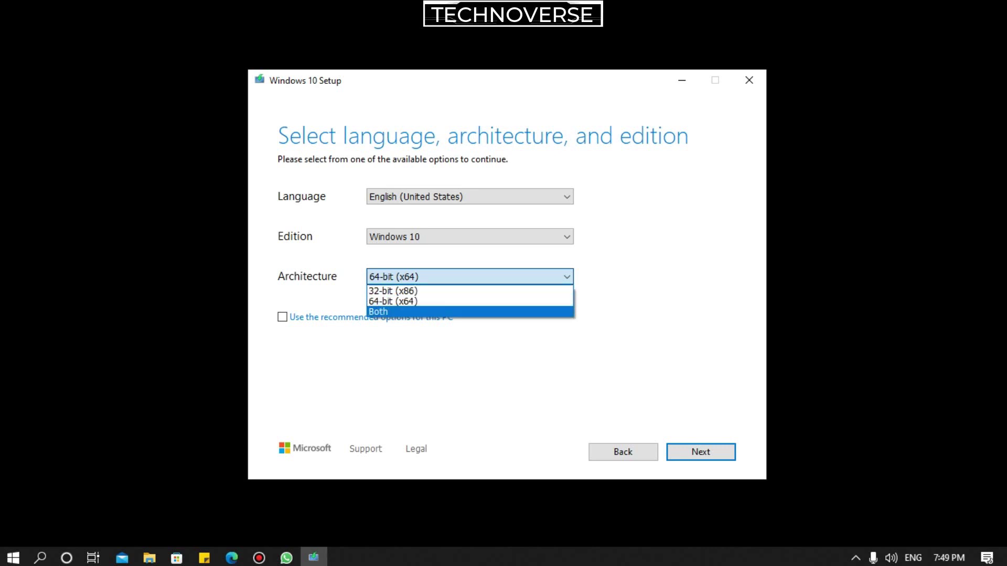
pyautogui.press('Up')
pyautogui.press('Up')
pyautogui.press('Down')
pyautogui.press('Up')
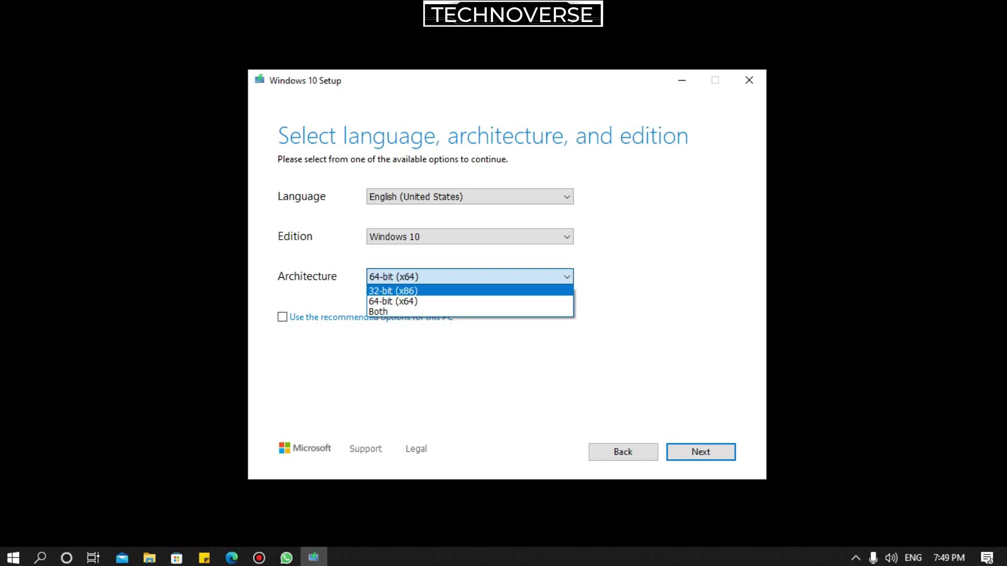
pyautogui.press('Down')
pyautogui.press('Down')
pyautogui.press('Return')
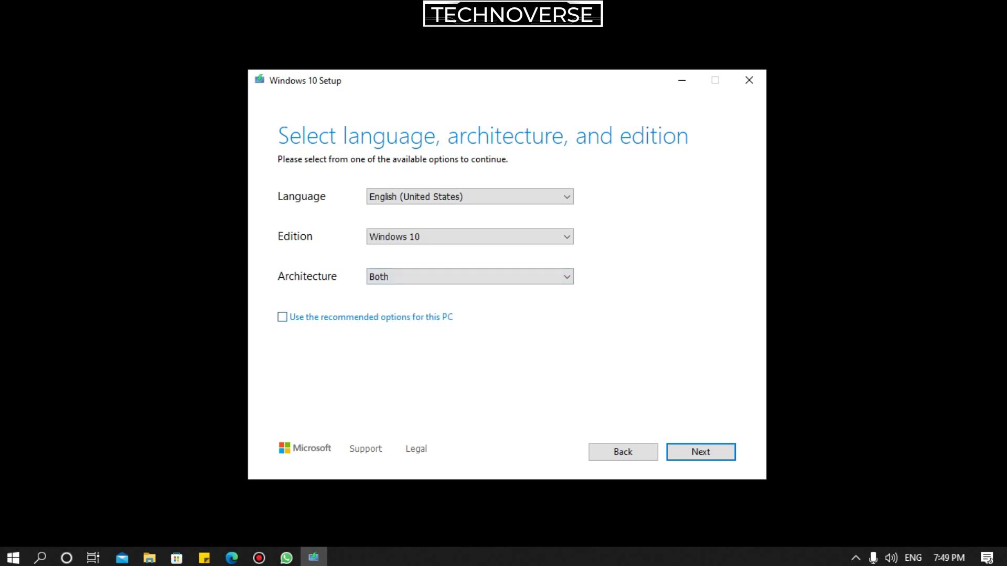
pyautogui.press('Return')
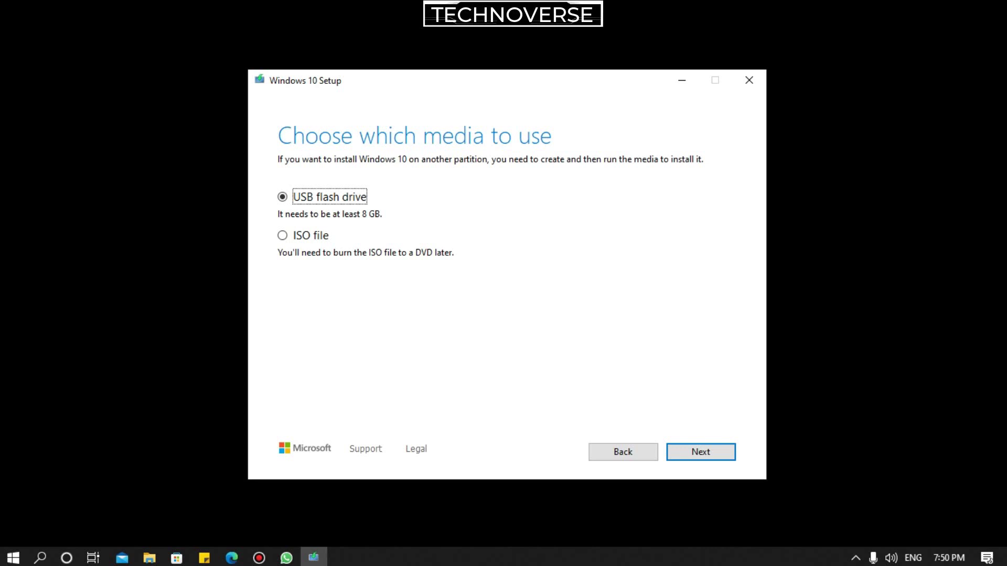
# Choose USB flash drive as the media, create it on removable drive E:, and finish the setup wizard.
pyautogui.press('Down')
pyautogui.press('Up')
pyautogui.press('Return')
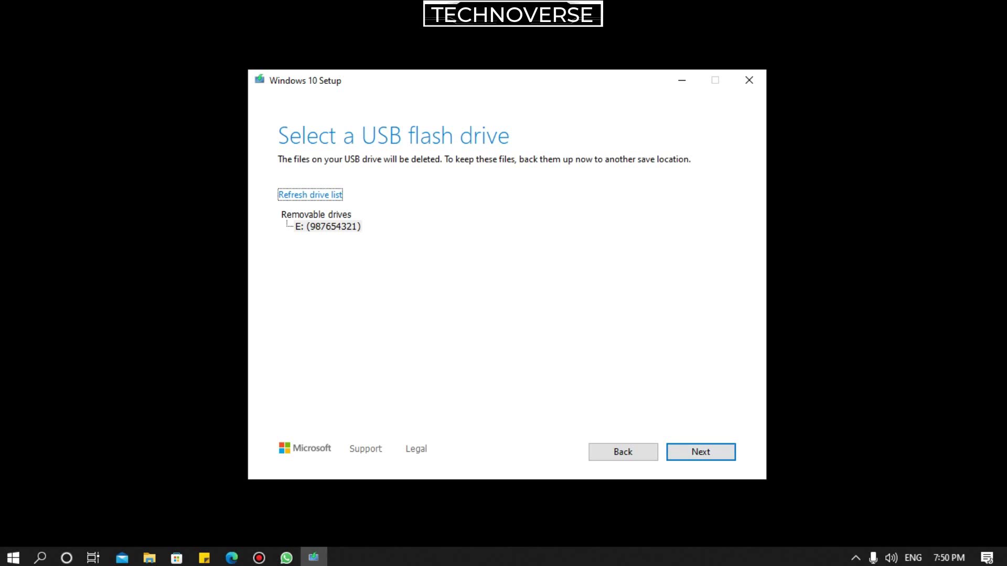
pyautogui.press('Tab')
pyautogui.press('Down')
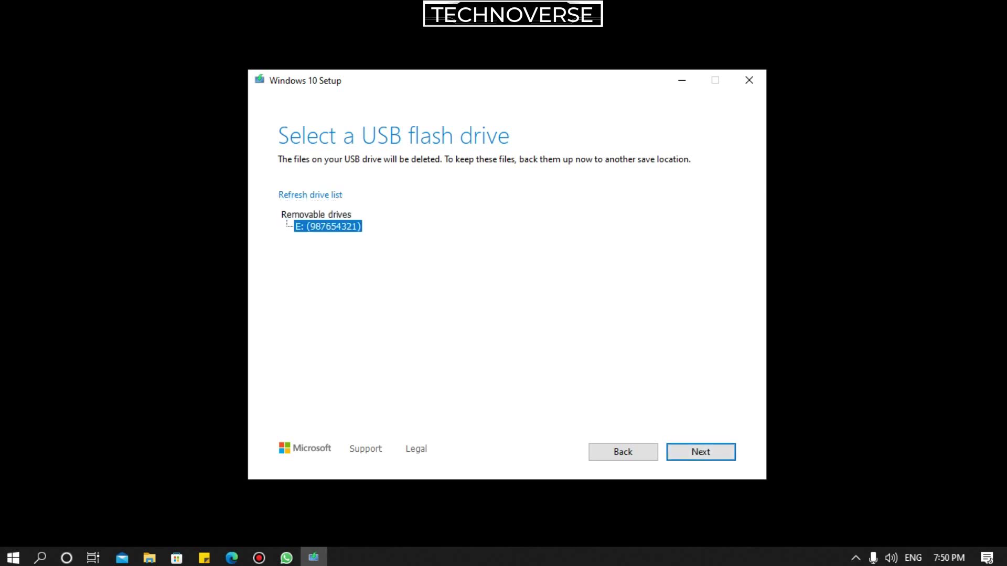
pyautogui.press('Return')
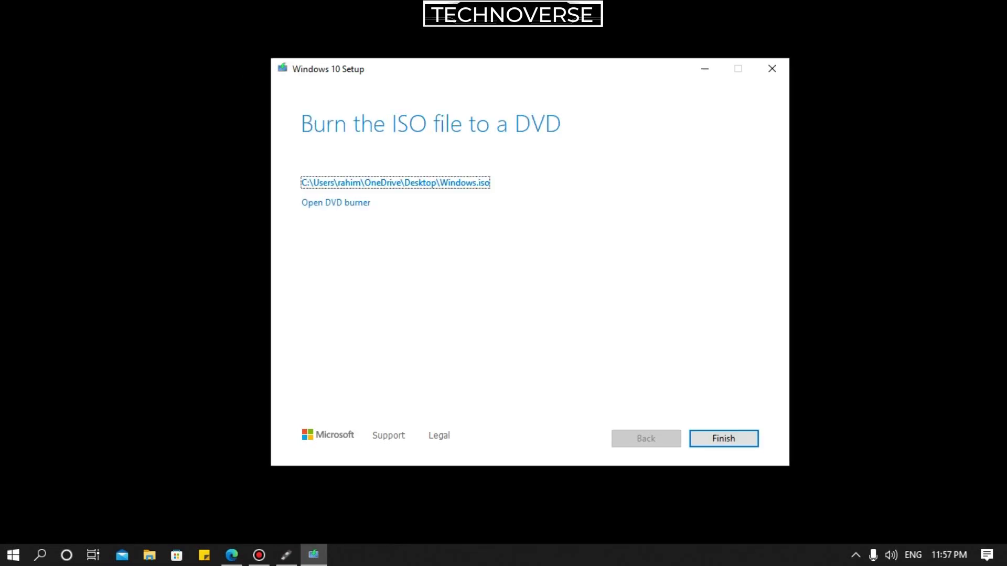
pyautogui.press('Return')
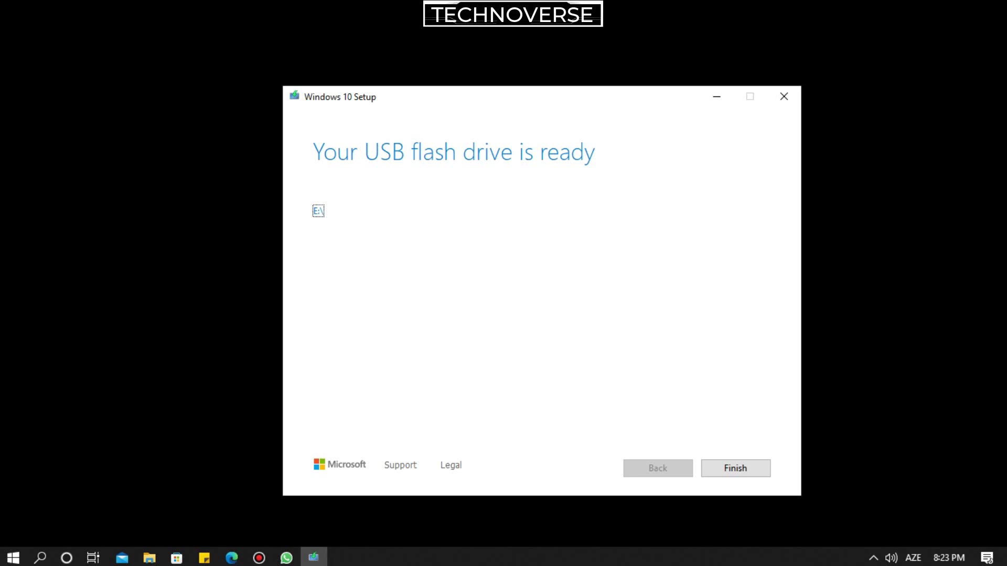
pyautogui.click(735, 468)
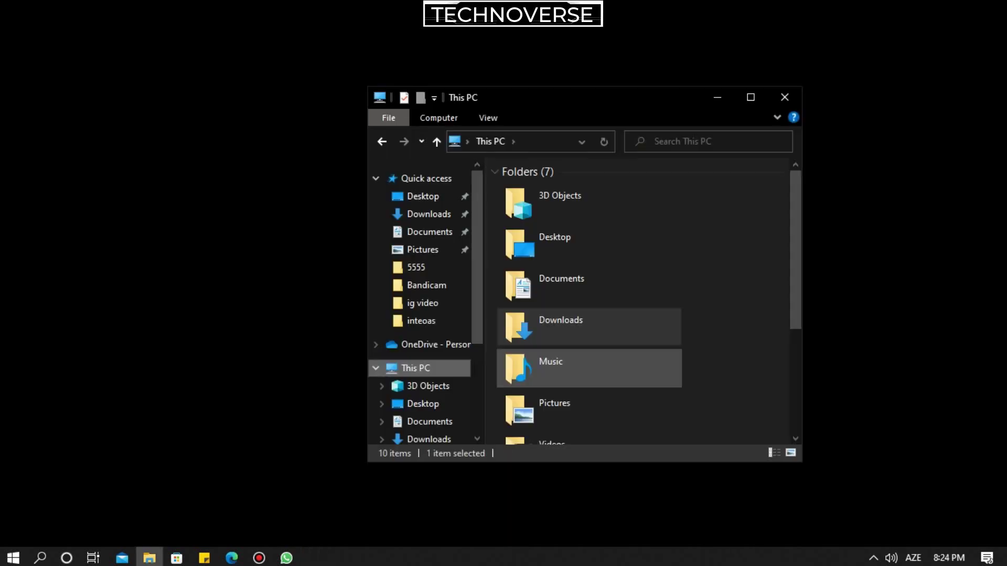
# Inspect the ESD-USB (E:) drive and its contents in This PC.
pyautogui.scroll(-4, 524, 315)
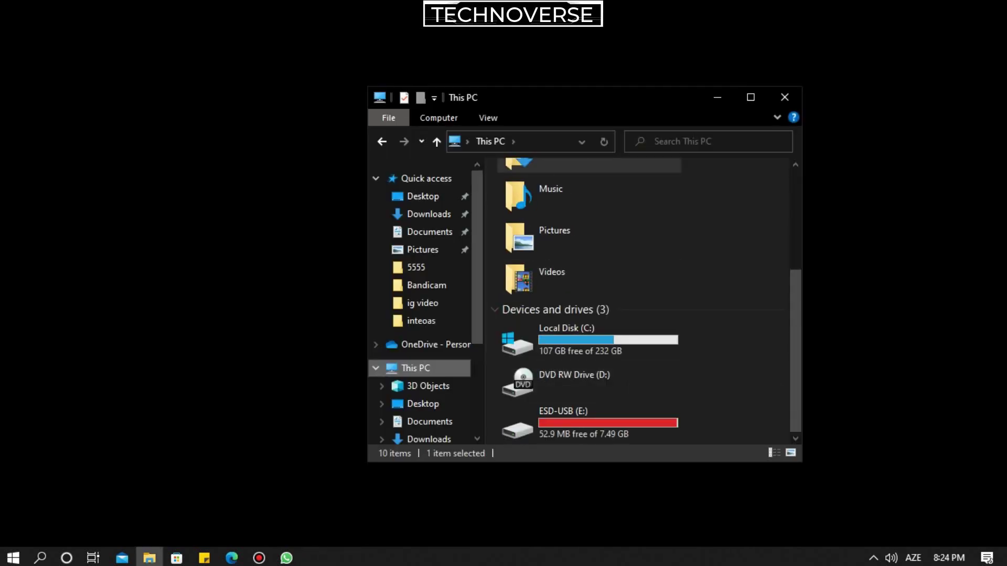
pyautogui.moveTo(571, 70); pyautogui.dragTo(549, 44)
pyautogui.doubleClick(499, 367)
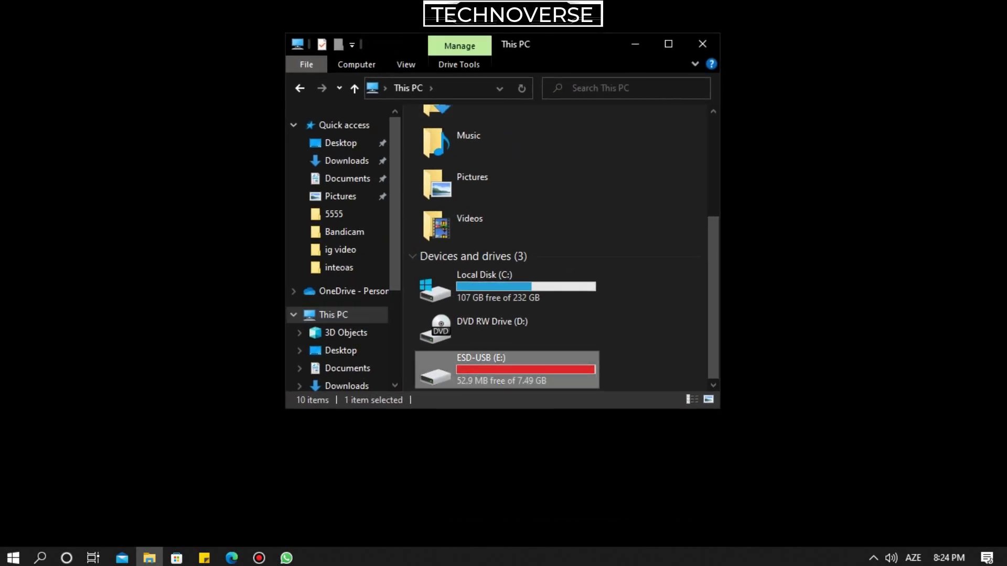
pyautogui.hotkey('alt', 'Left')
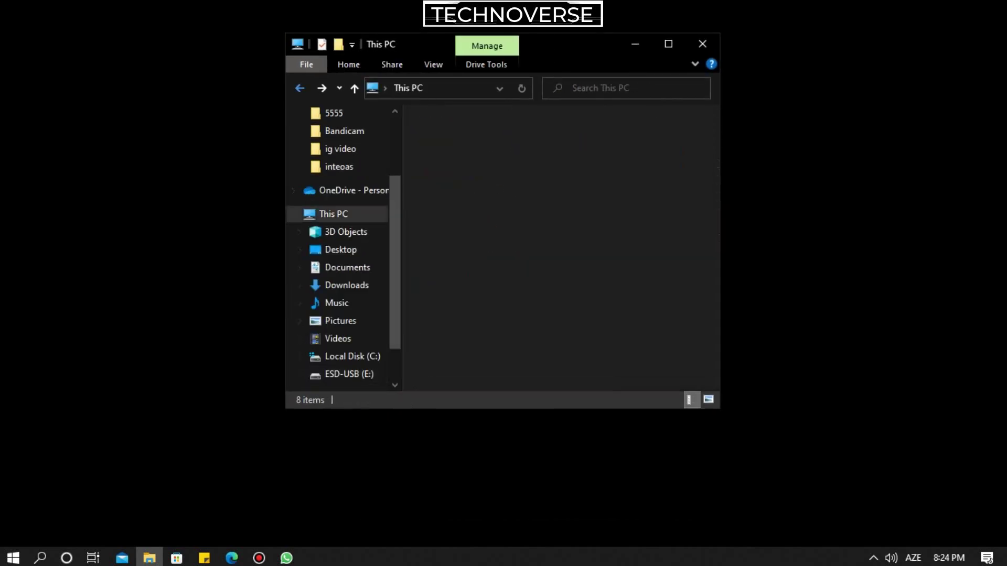
pyautogui.click(481, 358)
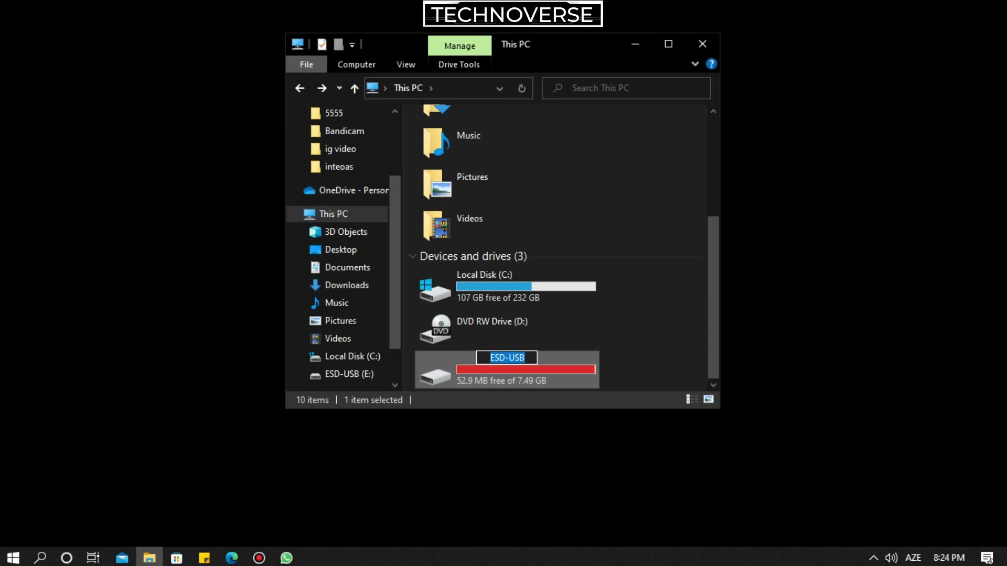
pyautogui.click(650, 335)
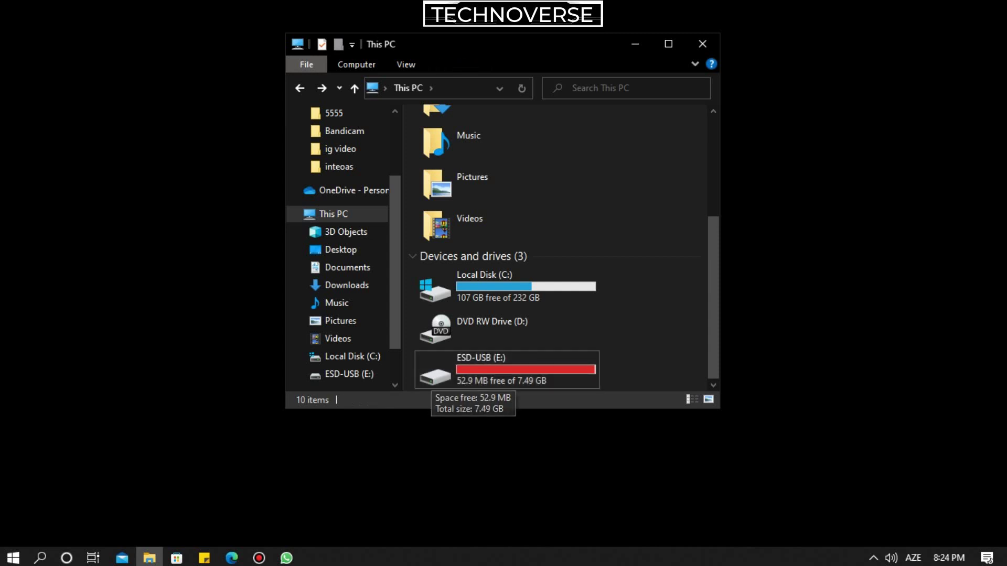
pyautogui.scroll(1, 555, 247)
pyautogui.scroll(-1, 556, 247)
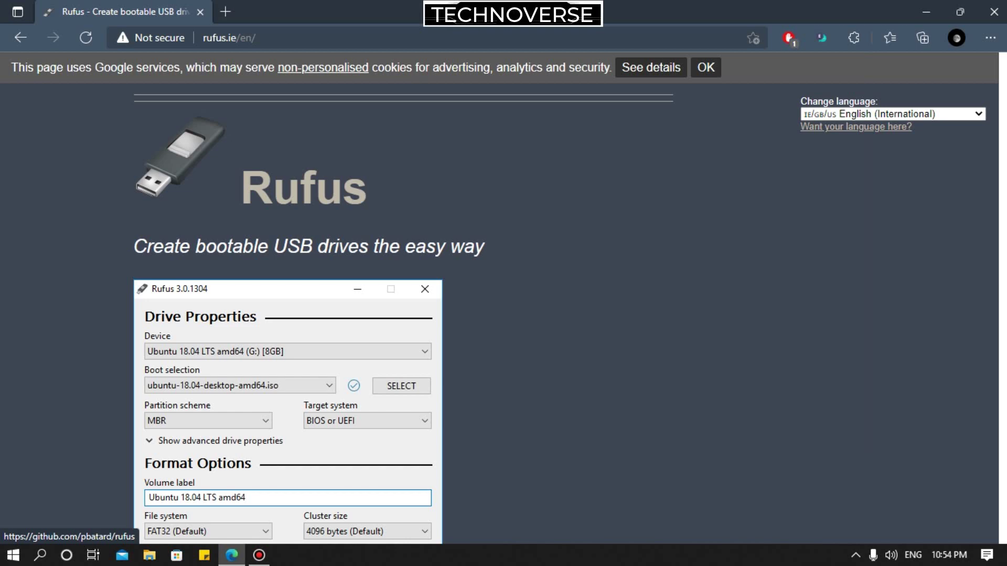
# Download Rufus 3.17 from the Download section of the Rufus website.
pyautogui.scroll(-12, 503, 298)
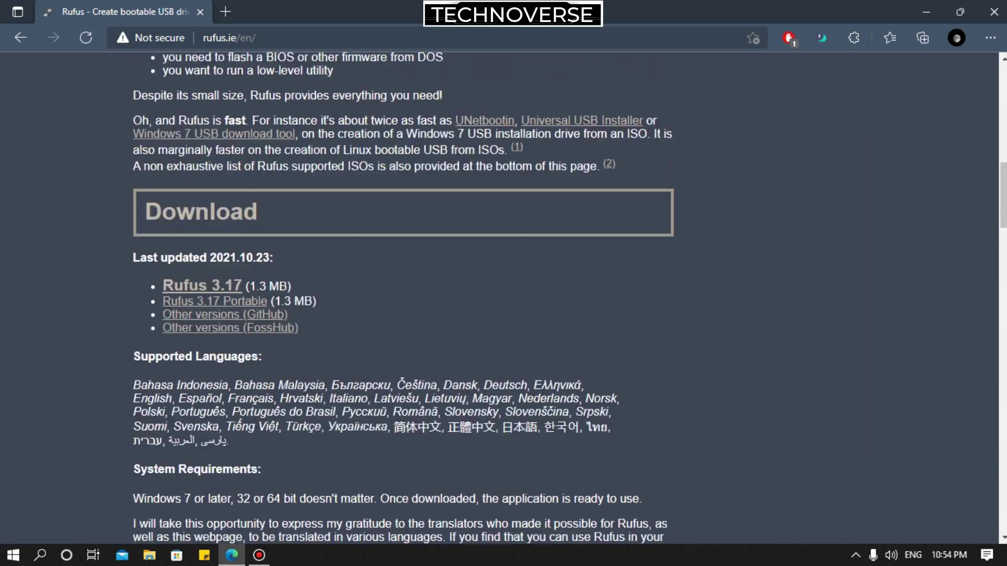
pyautogui.scroll(2, 404, 298)
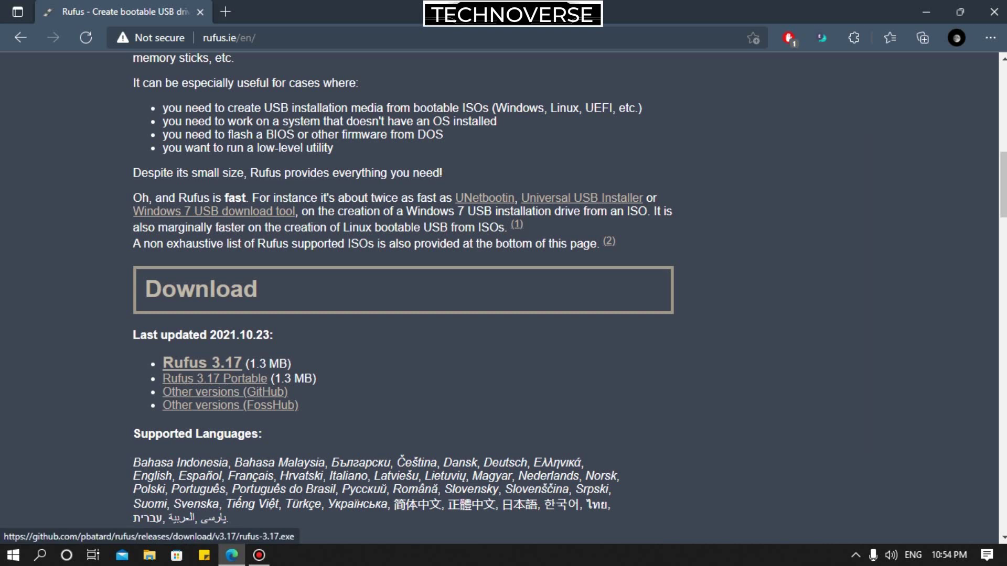
pyautogui.click(202, 363)
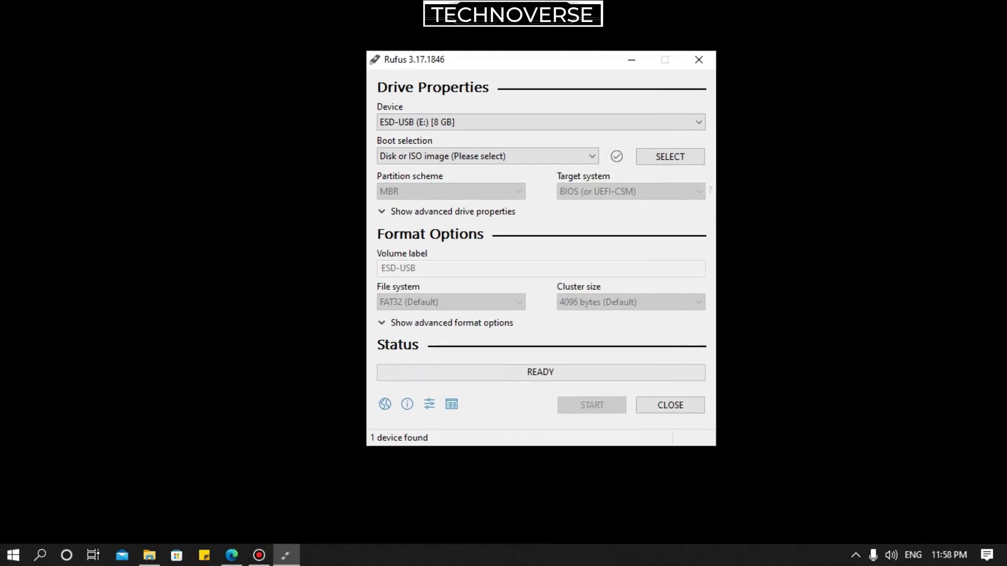
# Select ESD-USB (E:) as the Rufus device and look through the boot selection options.
pyautogui.moveTo(525, 60); pyautogui.dragTo(538, 64)
pyautogui.click(554, 126)
pyautogui.click(555, 141)
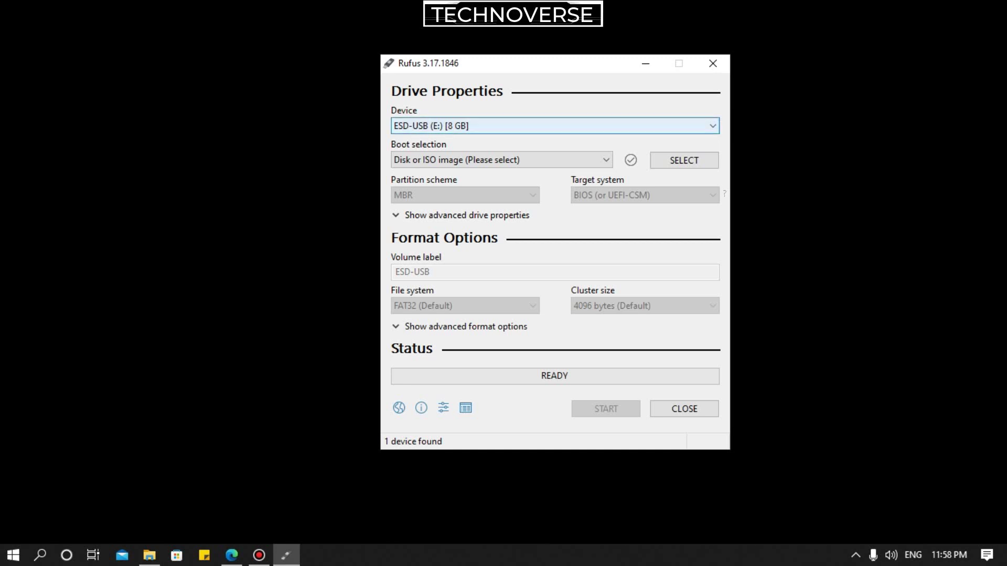
pyautogui.press('Tab')
pyautogui.hotkey('alt', 'Down')
pyautogui.press('Up')
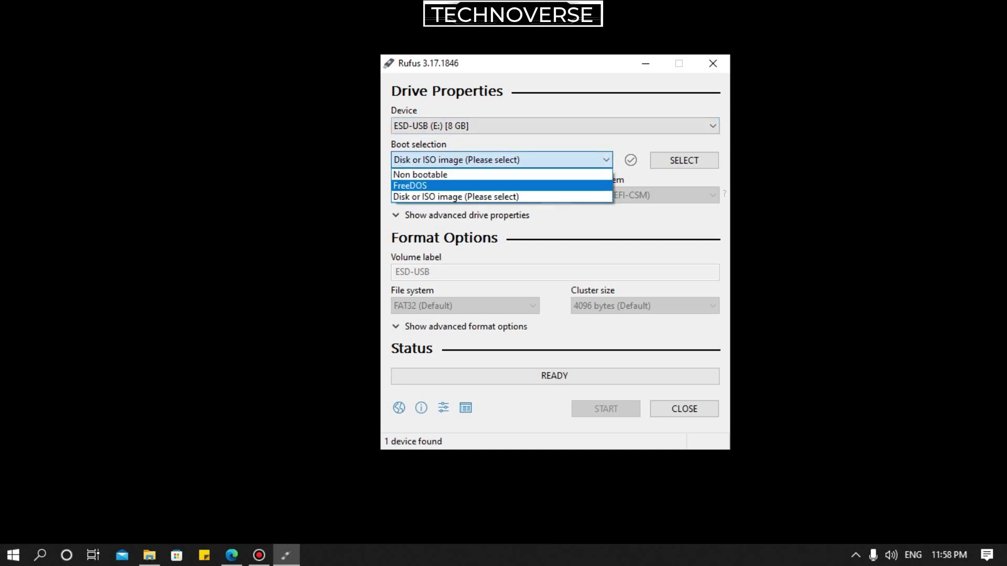
pyautogui.press('Down')
pyautogui.press('Up')
pyautogui.press('Up')
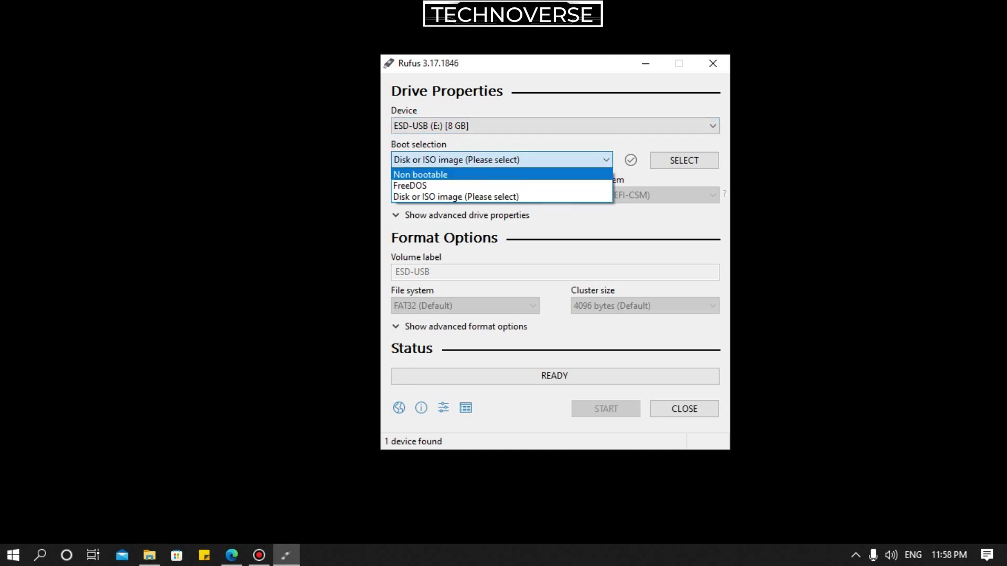
pyautogui.press('Escape')
# Load Windows.iso from the Desktop as the boot image.
pyautogui.press('Tab')
pyautogui.press('Return')
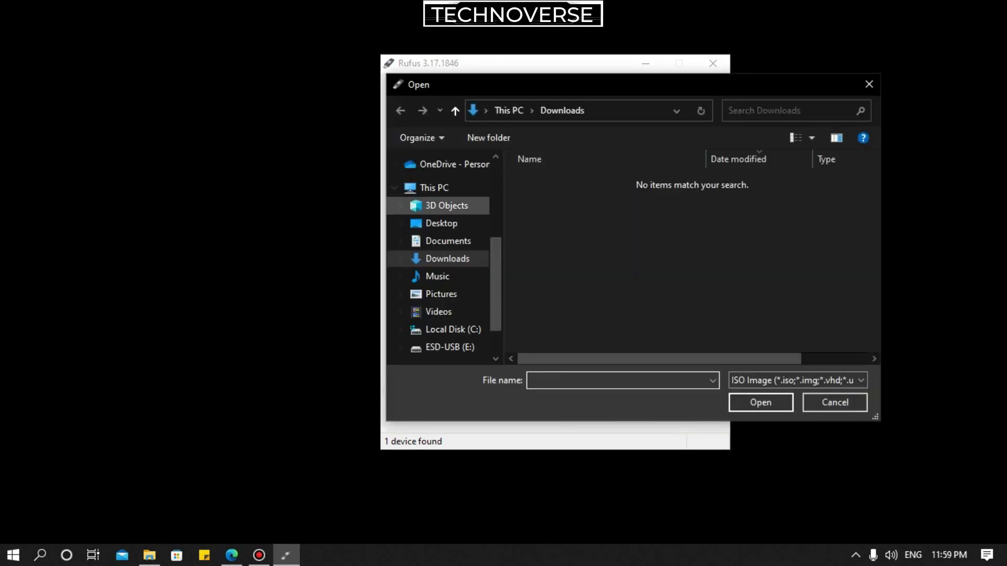
pyautogui.scroll(3, 446, 189)
pyautogui.scroll(-3, 446, 194)
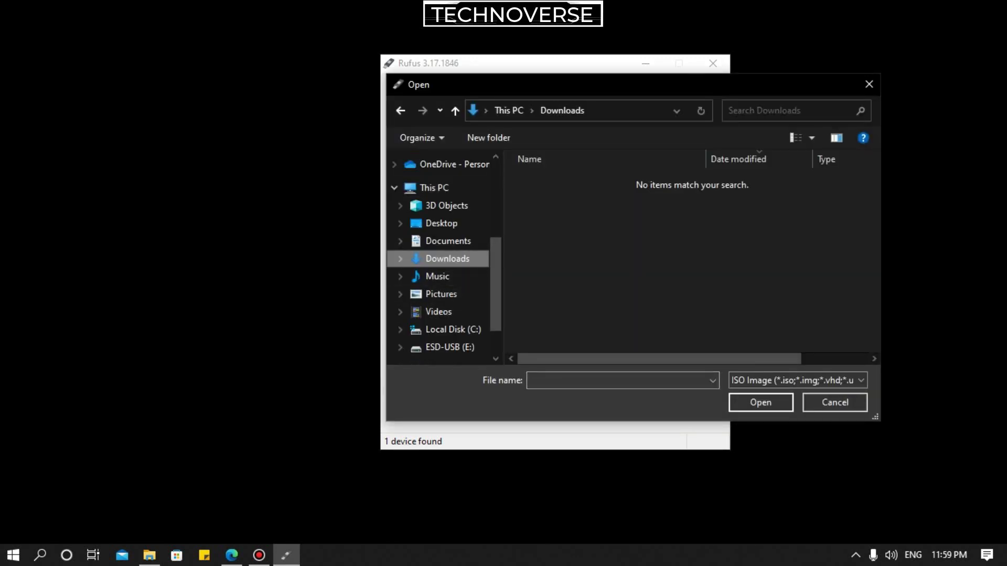
pyautogui.scroll(3, 446, 236)
pyautogui.click(441, 188)
pyautogui.scroll(-4, 691, 243)
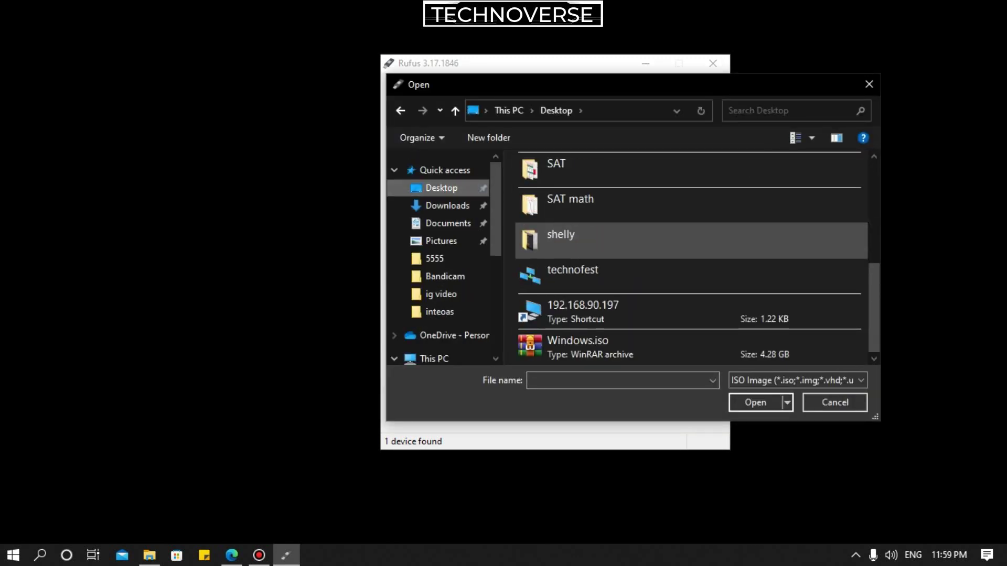
pyautogui.click(629, 347)
pyautogui.click(755, 403)
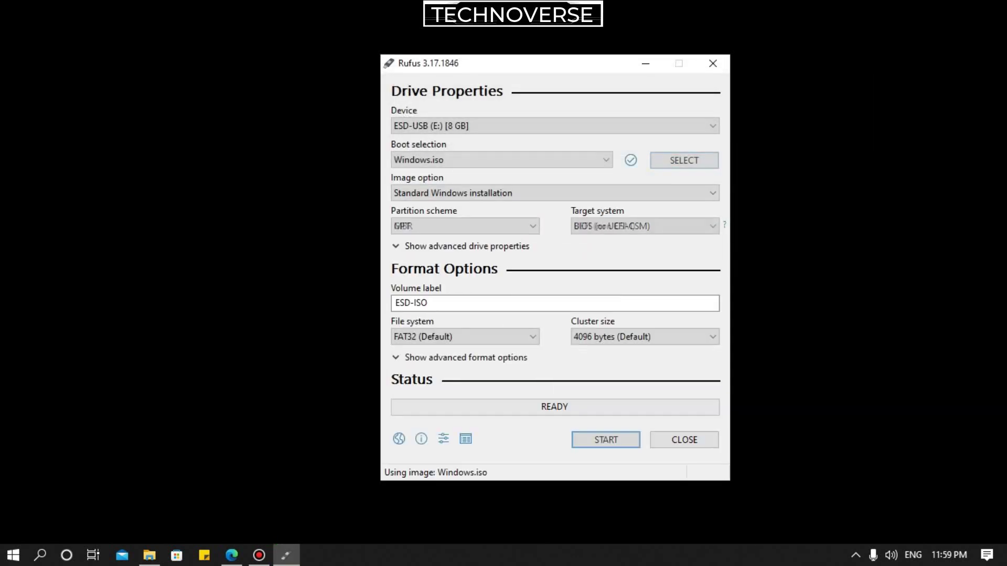
# Check the GPT partition scheme, UEFI (non CSM) target and volume label, and start writing the image, agreeing to erase the drive.
pyautogui.click(465, 226)
pyautogui.click(465, 226)
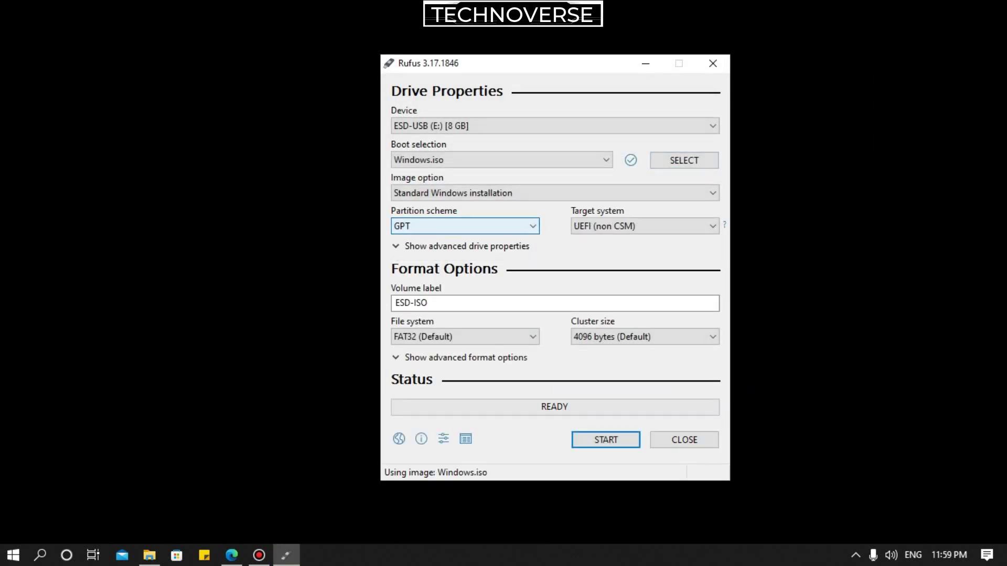
pyautogui.click(644, 226)
pyautogui.click(644, 227)
pyautogui.moveTo(440, 303); pyautogui.dragTo(414, 304)
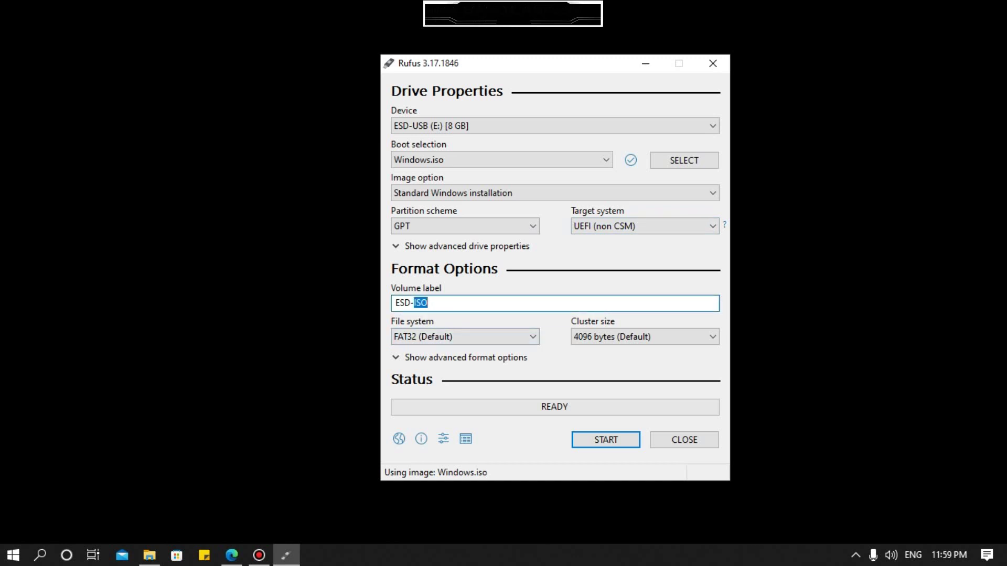
pyautogui.click(605, 439)
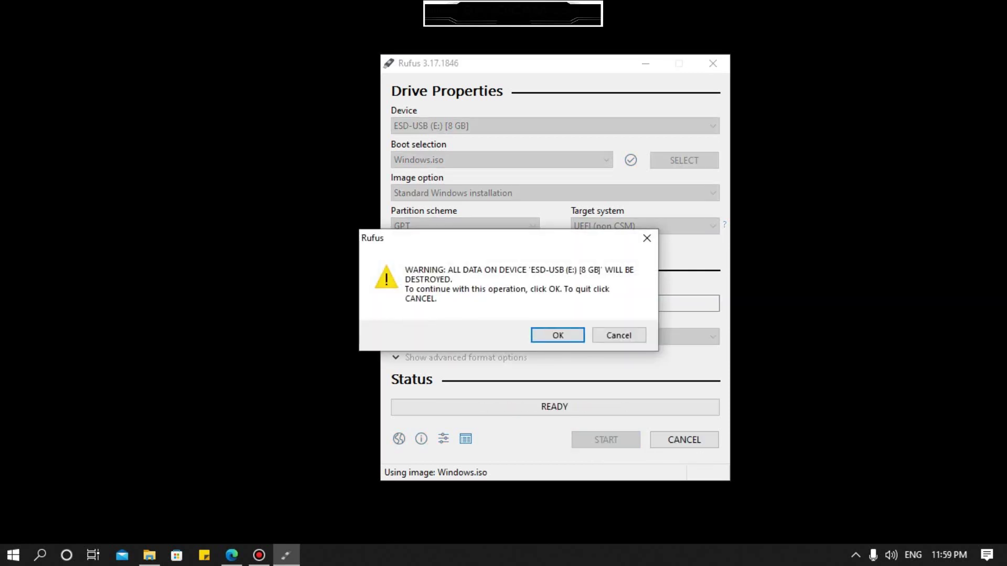
pyautogui.press('Return')
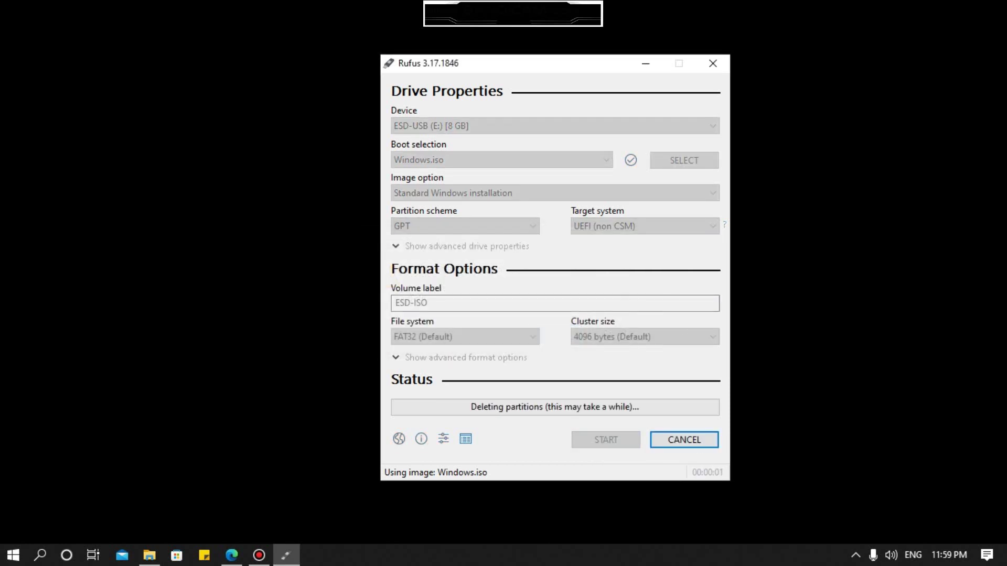